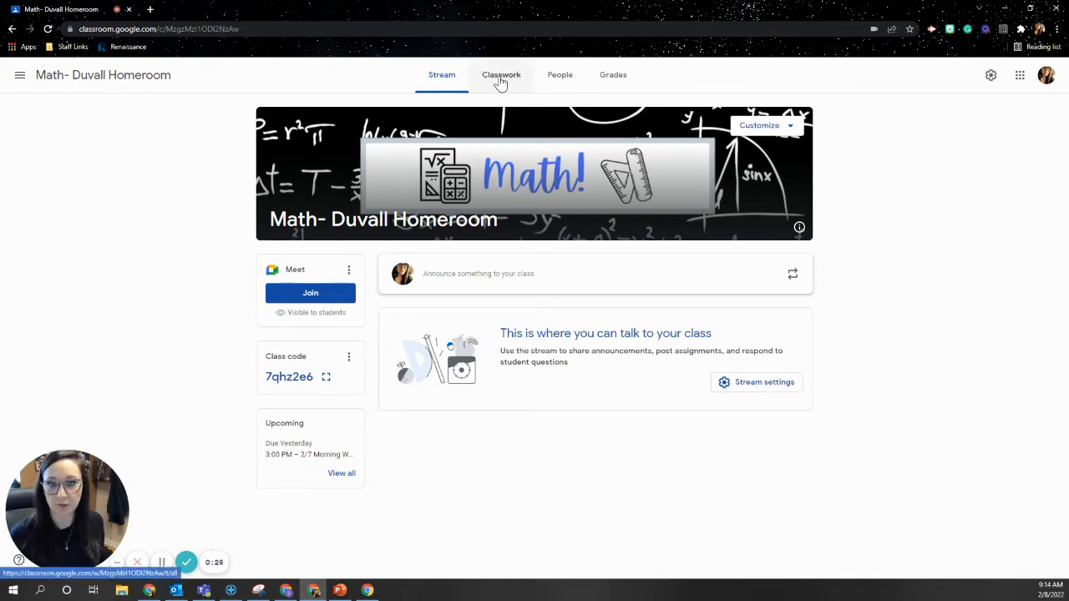
Add a topic named "Test Subheading" to the Math- Duvall Homeroom classwork.
left_click(501, 79)
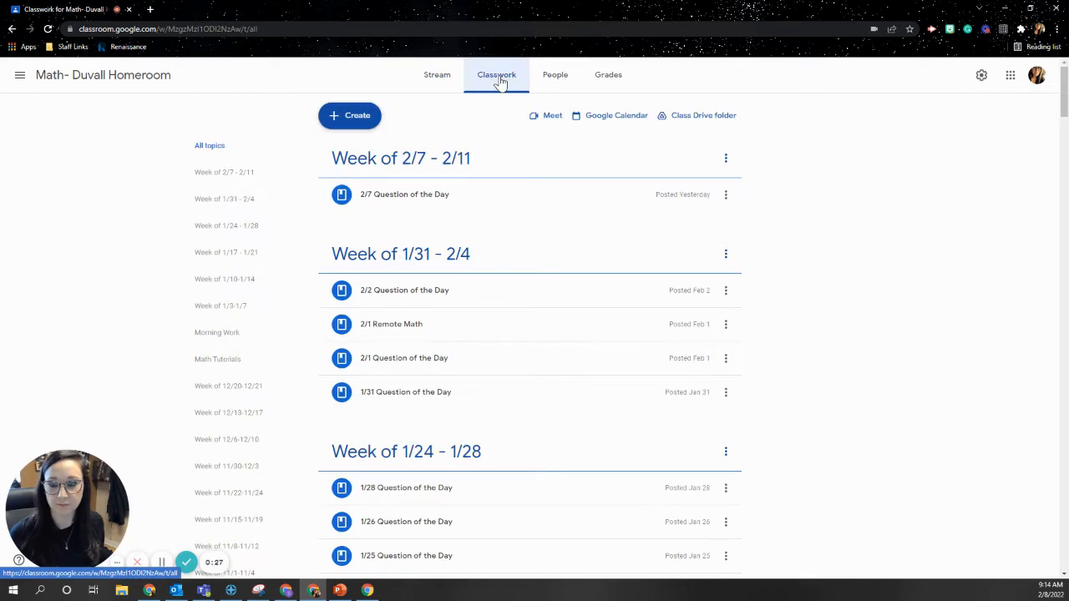
left_click(362, 122)
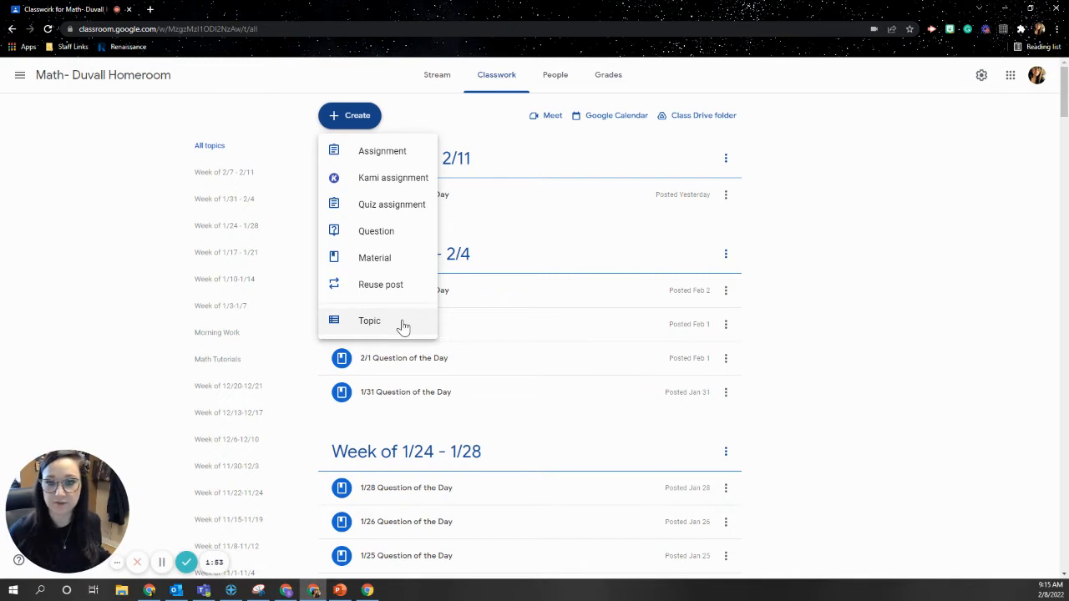
left_click(801, 230)
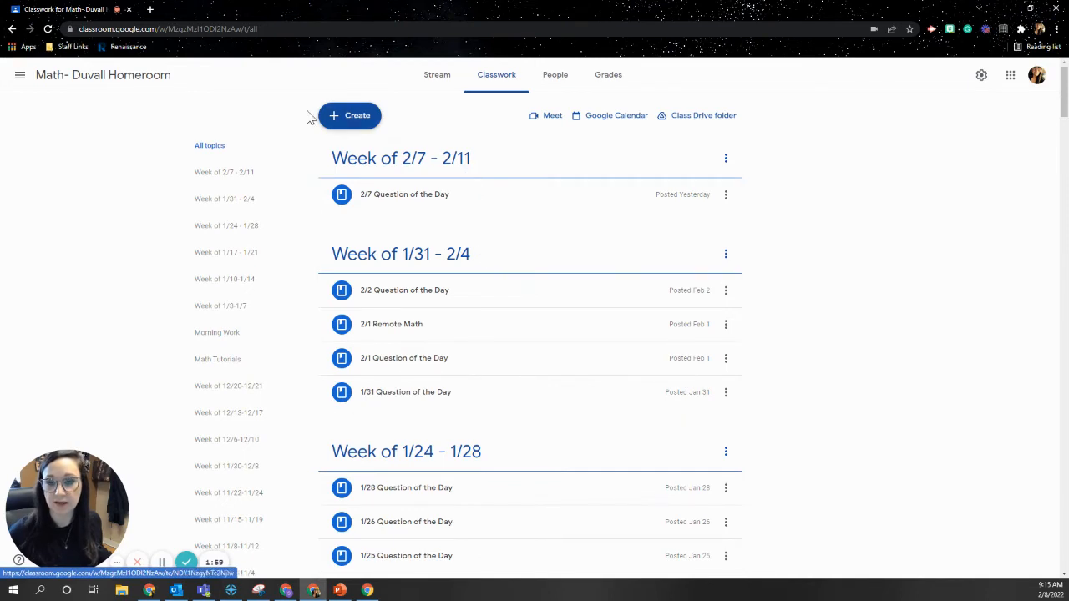
left_click(341, 124)
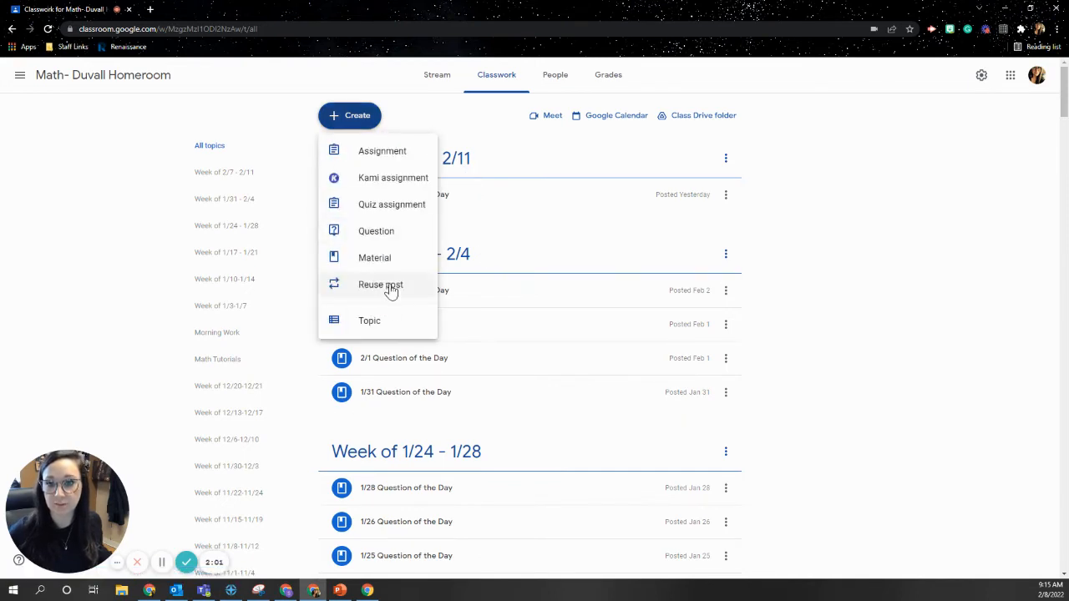
left_click(391, 325)
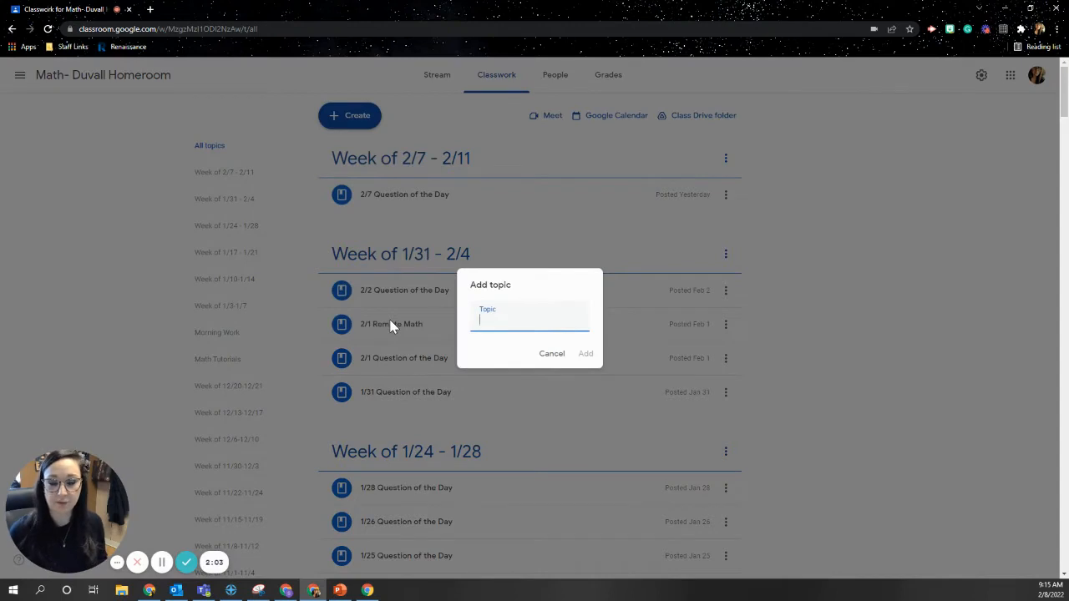
type("Test Subheadi")
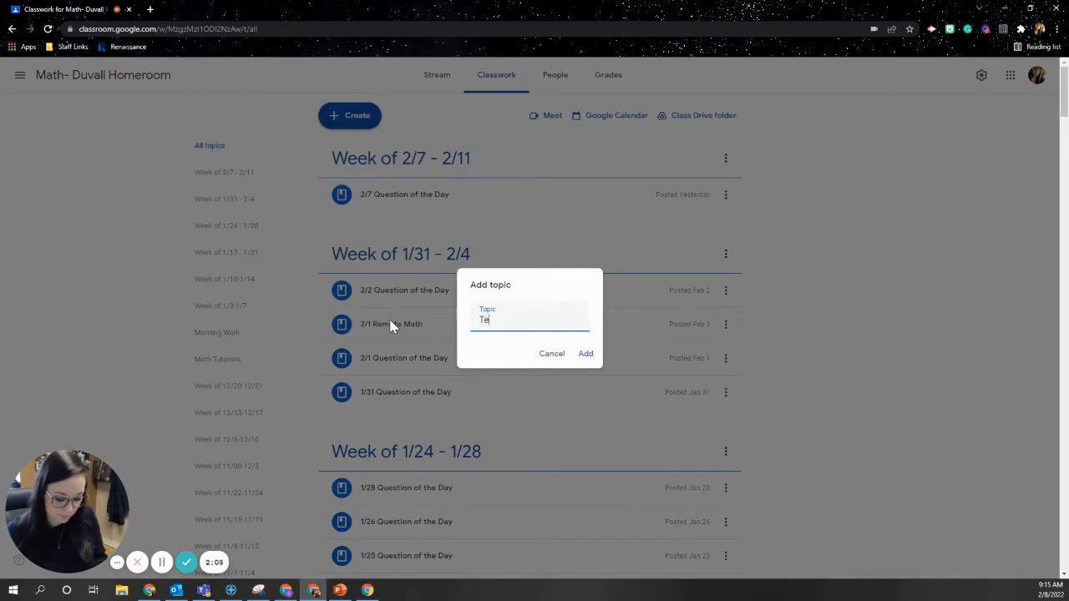
type("ng")
key("Return")
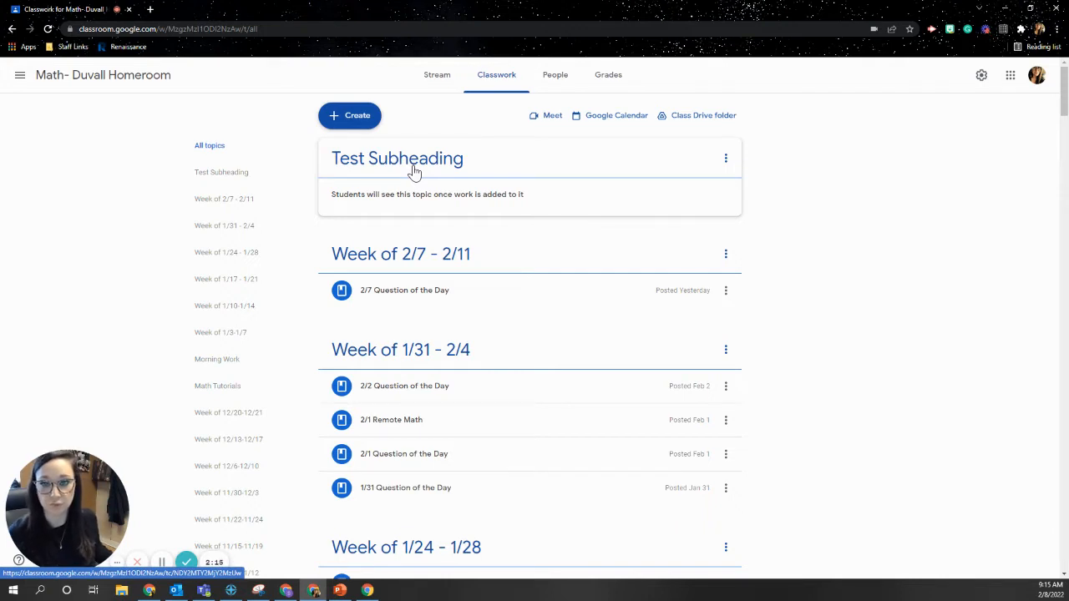
Start a new assignment with the "[Template] 1/4 Question of the Day" slides attached from Google Drive, set to make a copy for each student.
left_click(360, 125)
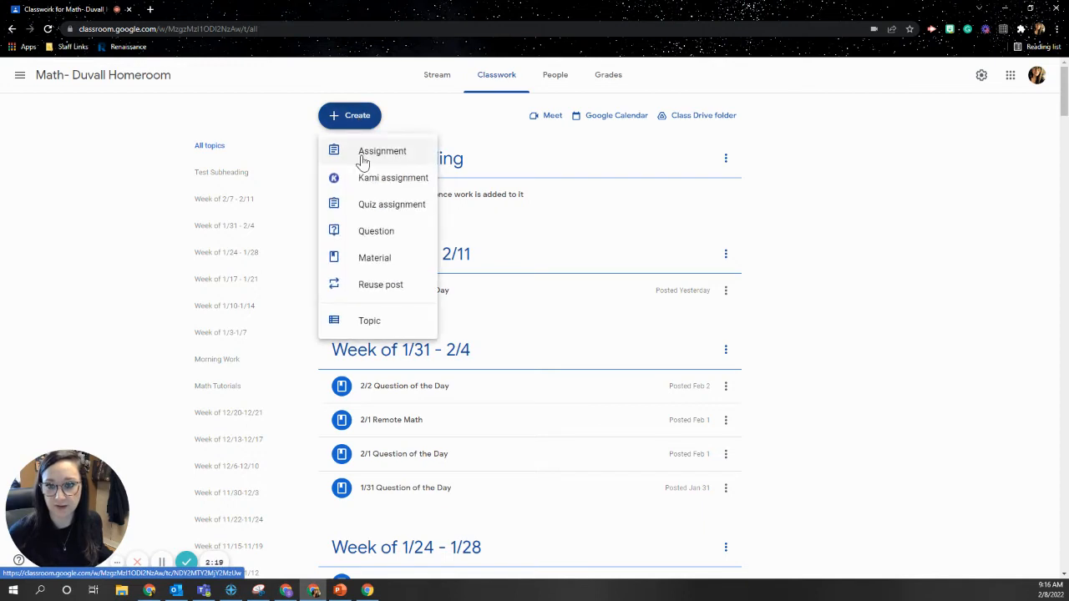
left_click(363, 159)
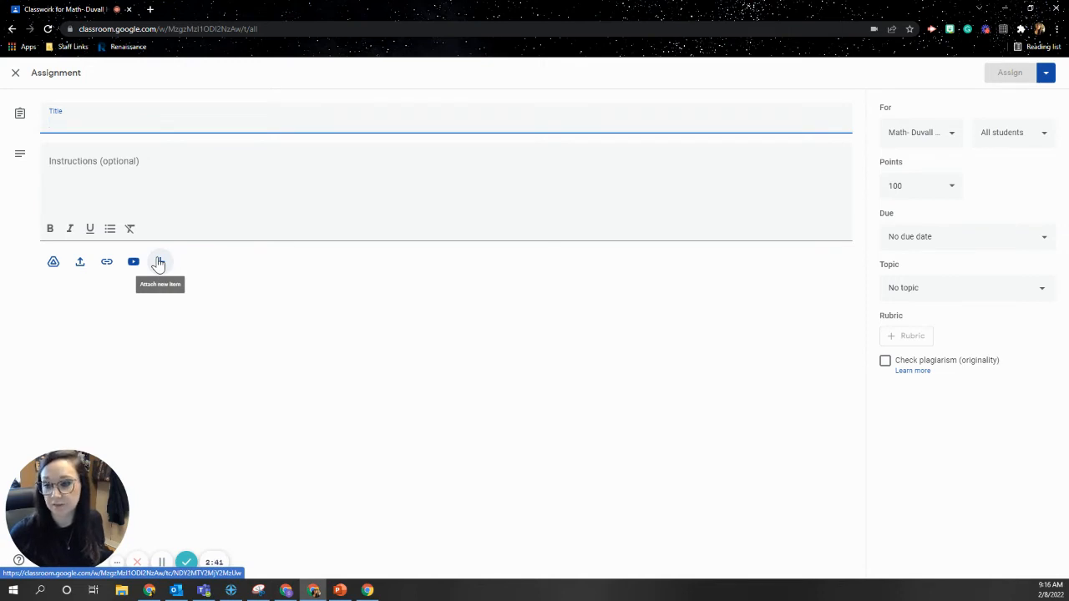
left_click(53, 263)
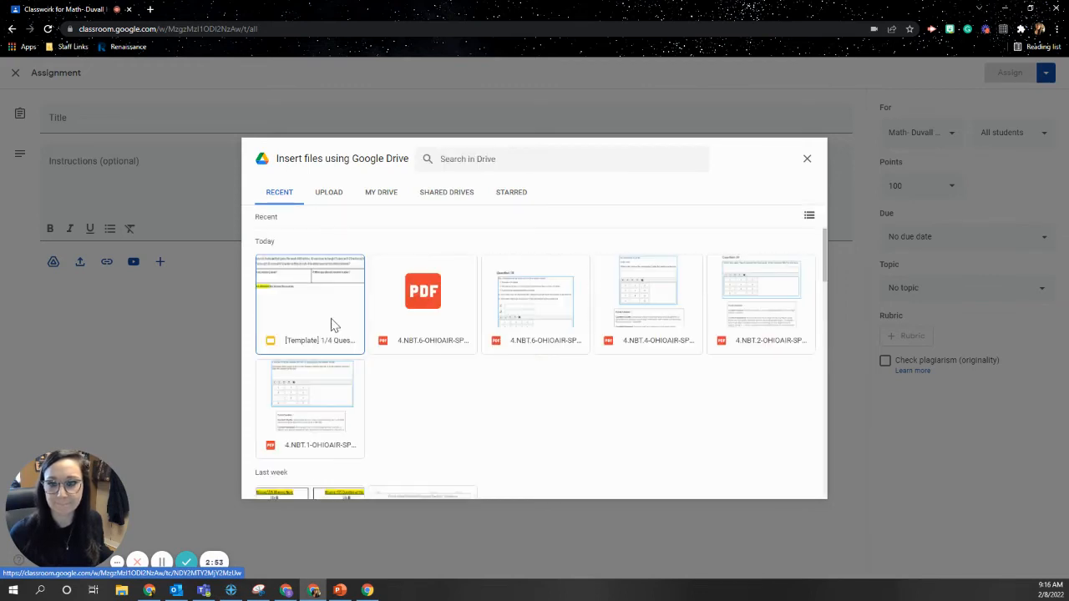
left_click(317, 323)
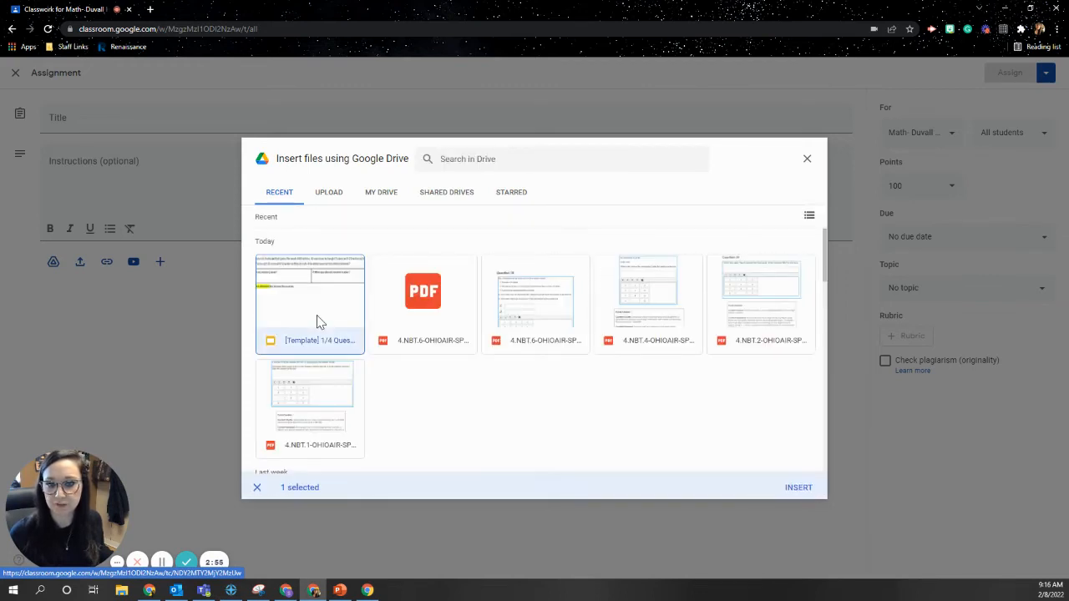
left_click(798, 487)
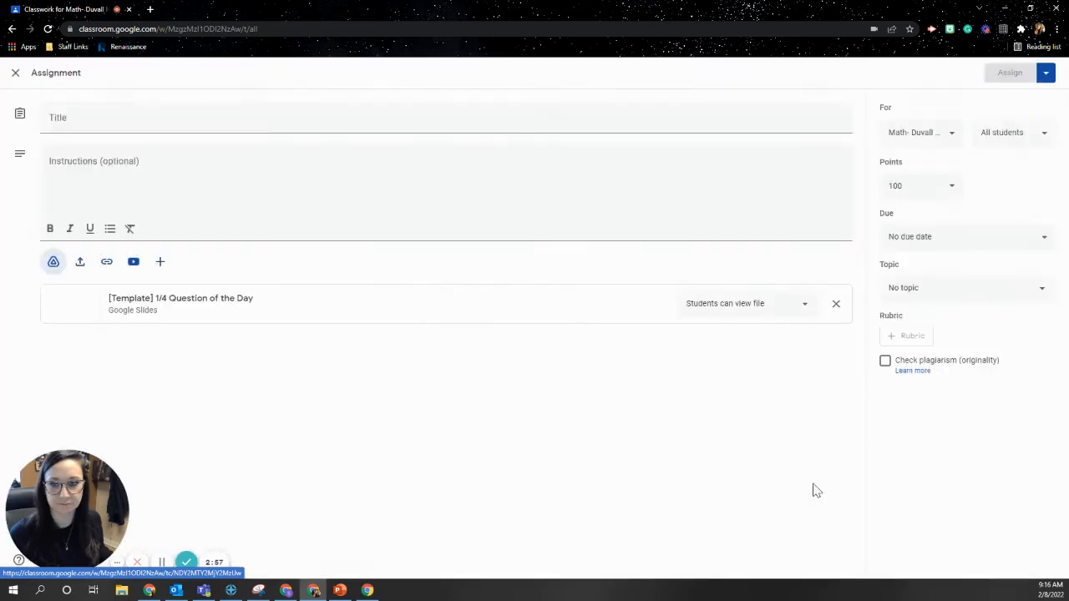
left_click(777, 309)
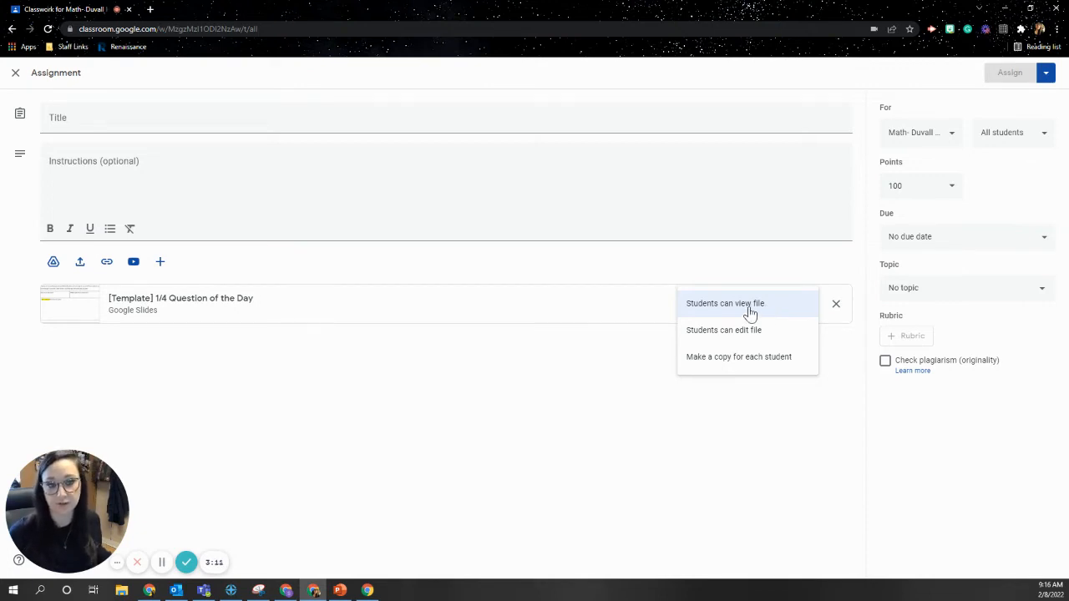
left_click(775, 365)
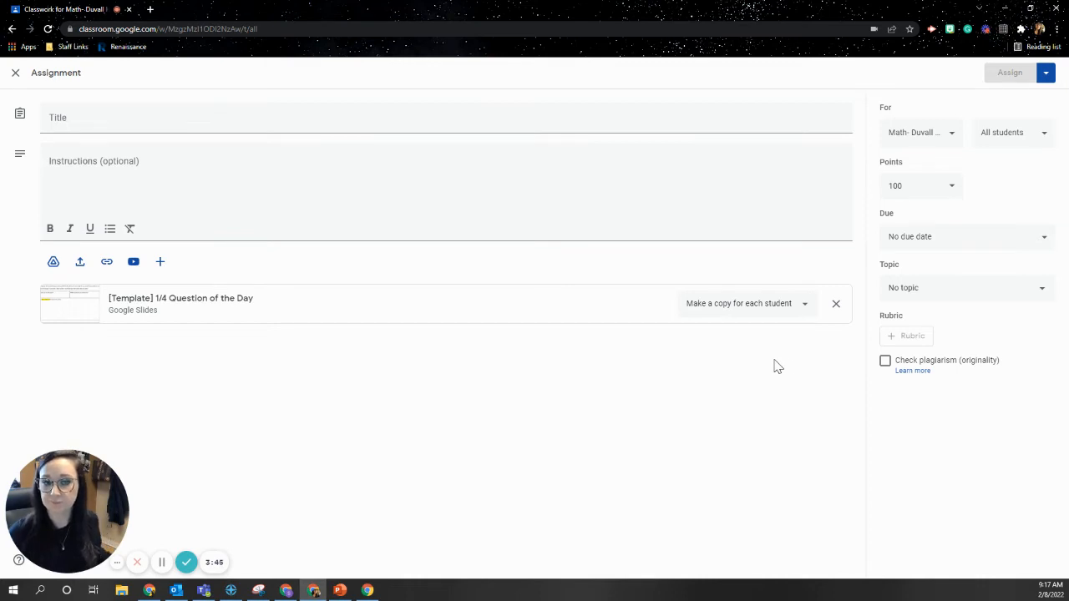
Title the assignment "Test Assignment" and enter the instructions "Complete and click turn in".
left_click(437, 116)
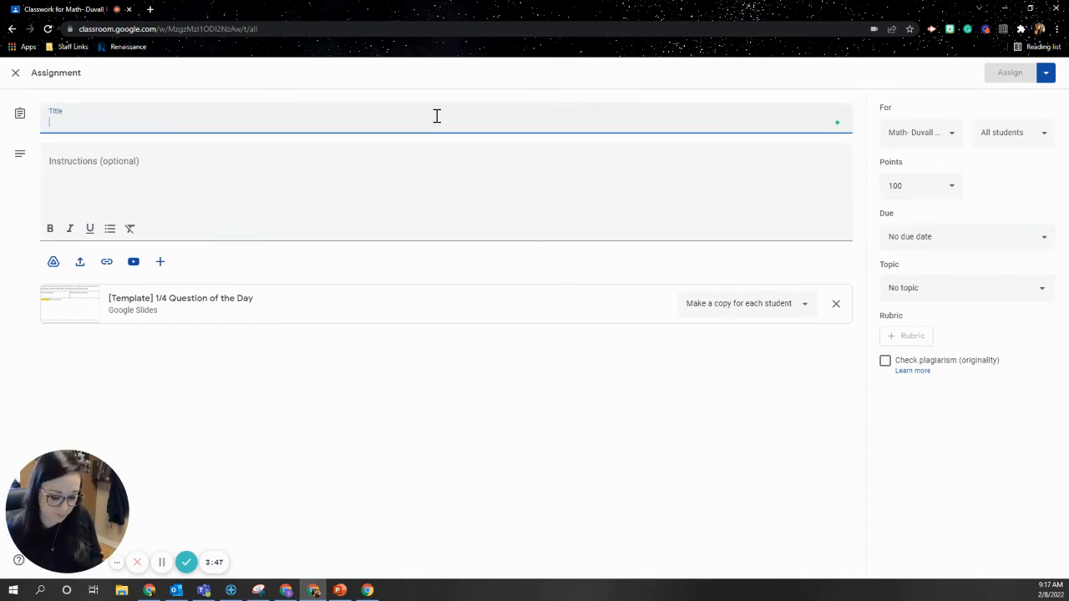
type("Test A")
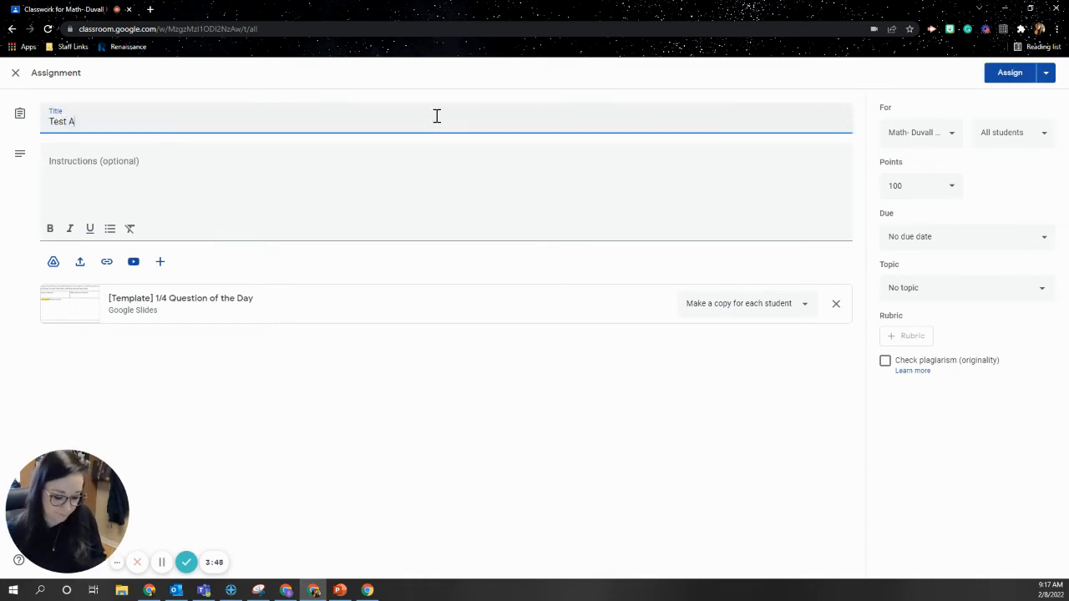
type("ssignment")
key("Tab")
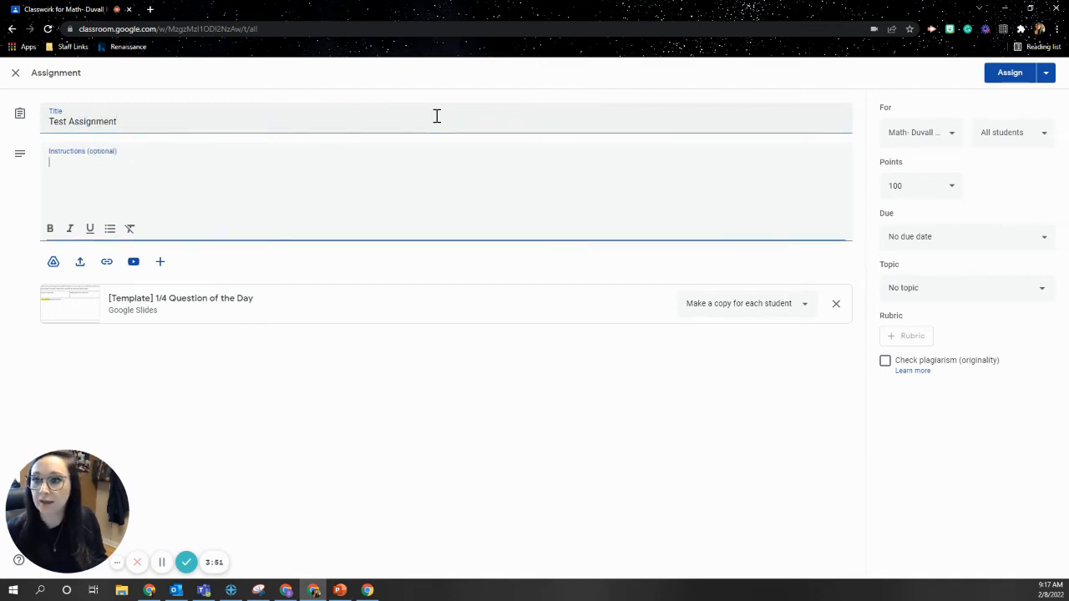
type("Complete ")
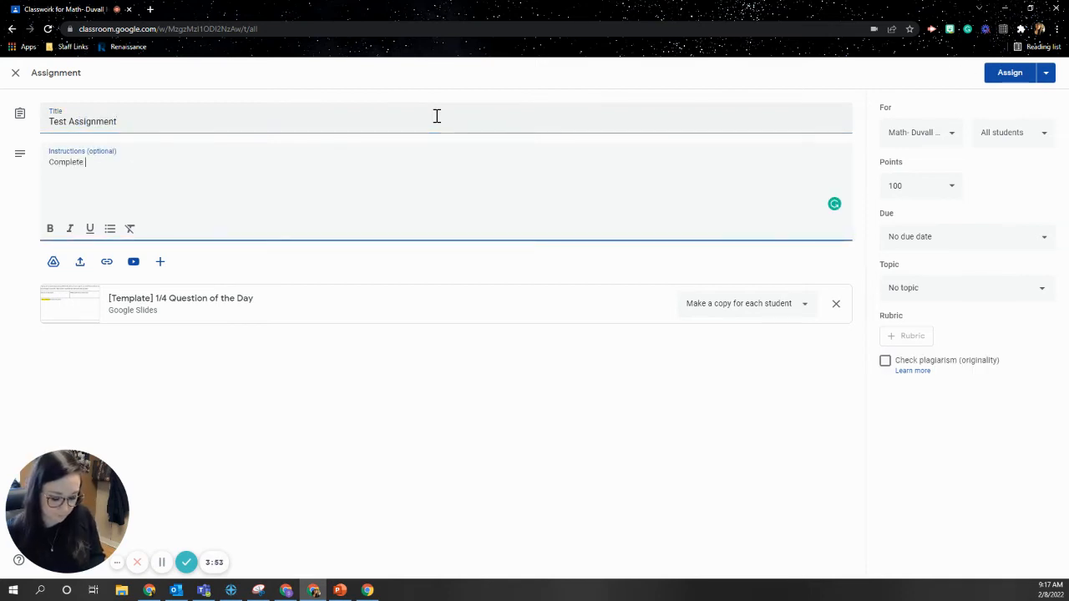
type("and cli")
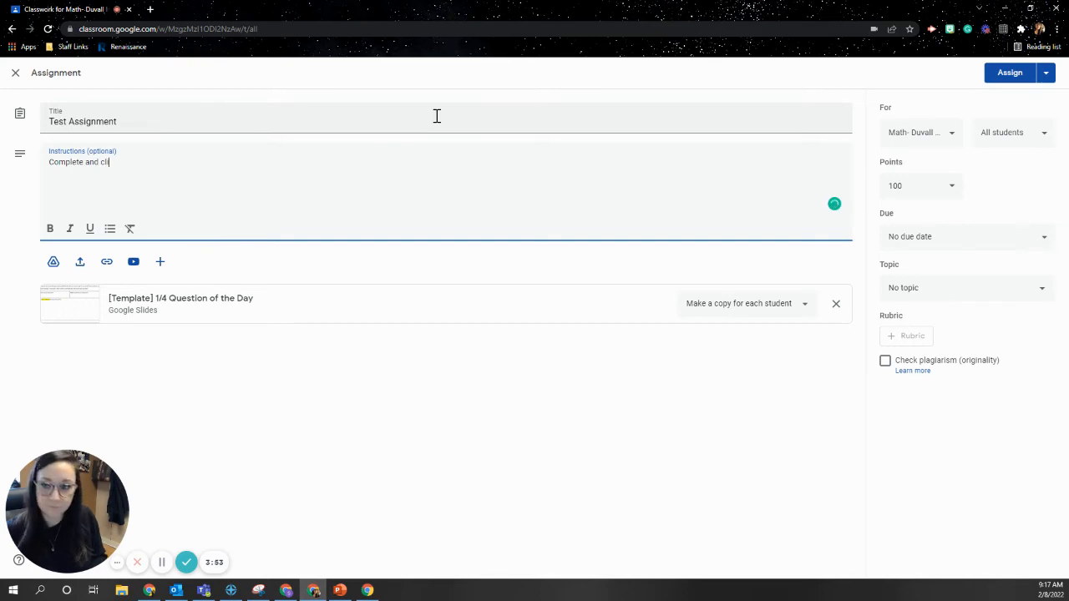
type("ck turn in")
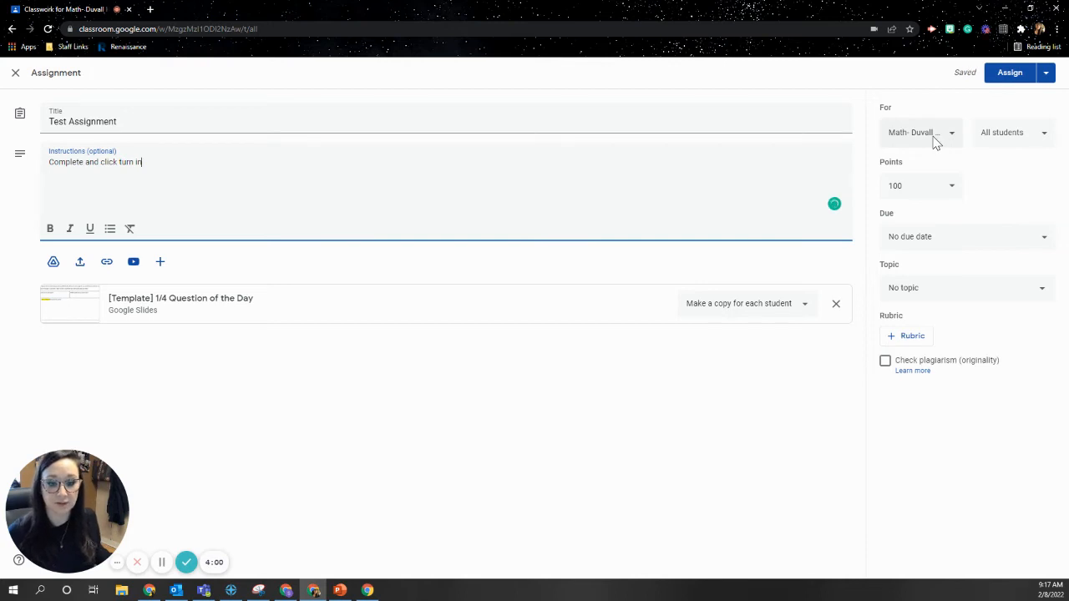
Review which students and classes the assignment can be given to.
left_click(1043, 141)
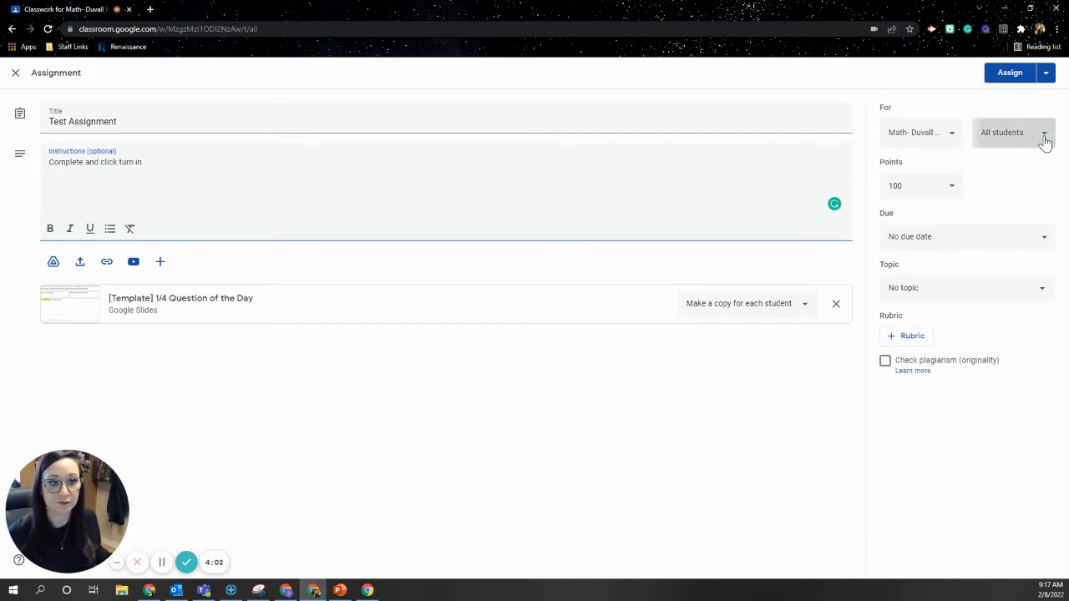
left_click(1044, 141)
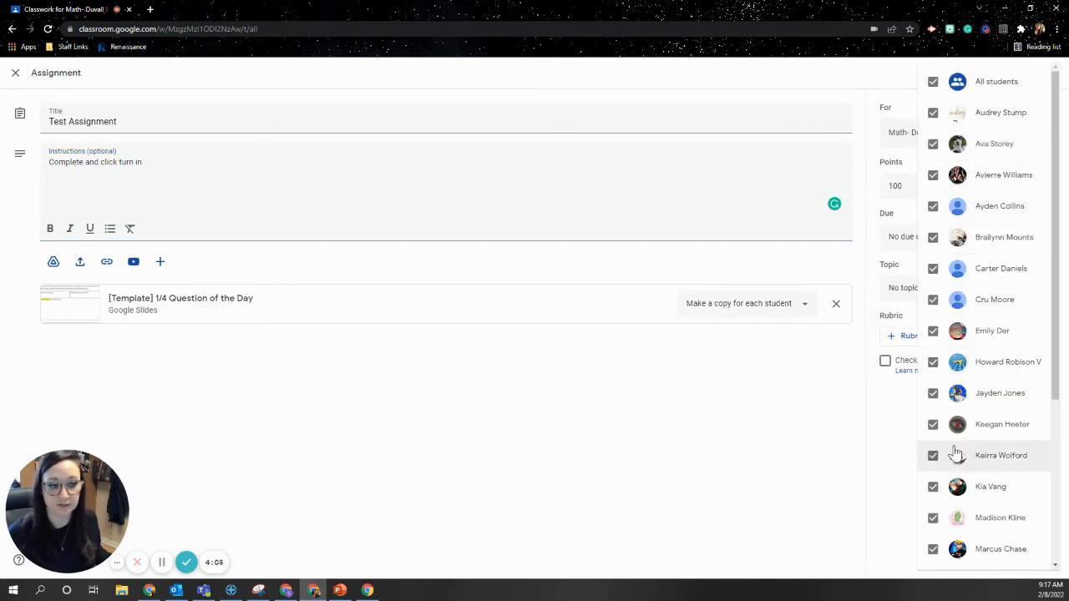
left_click(830, 434)
left_click(944, 137)
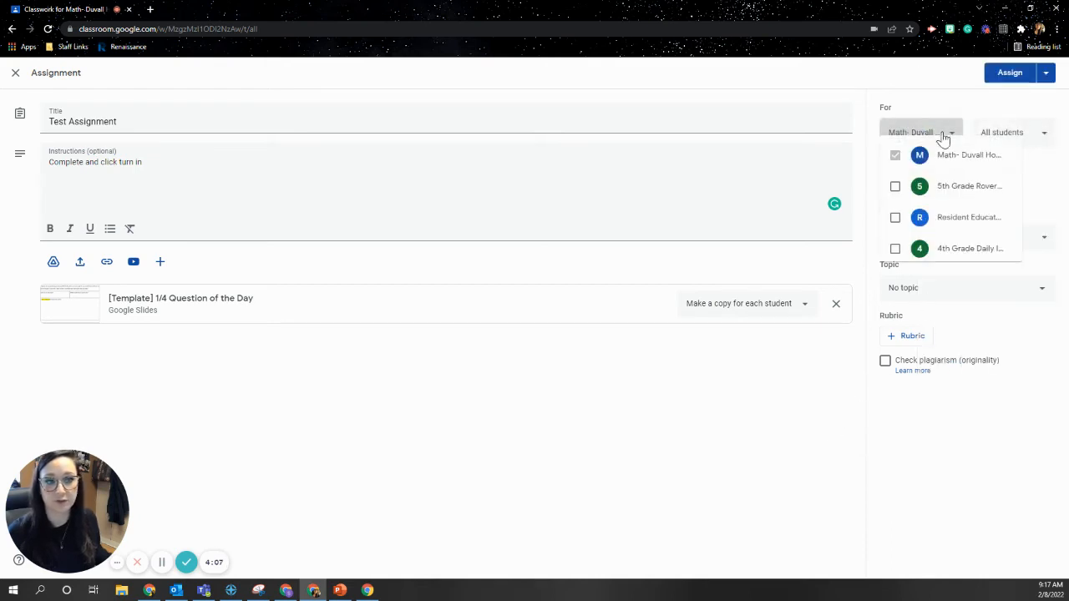
left_click(735, 399)
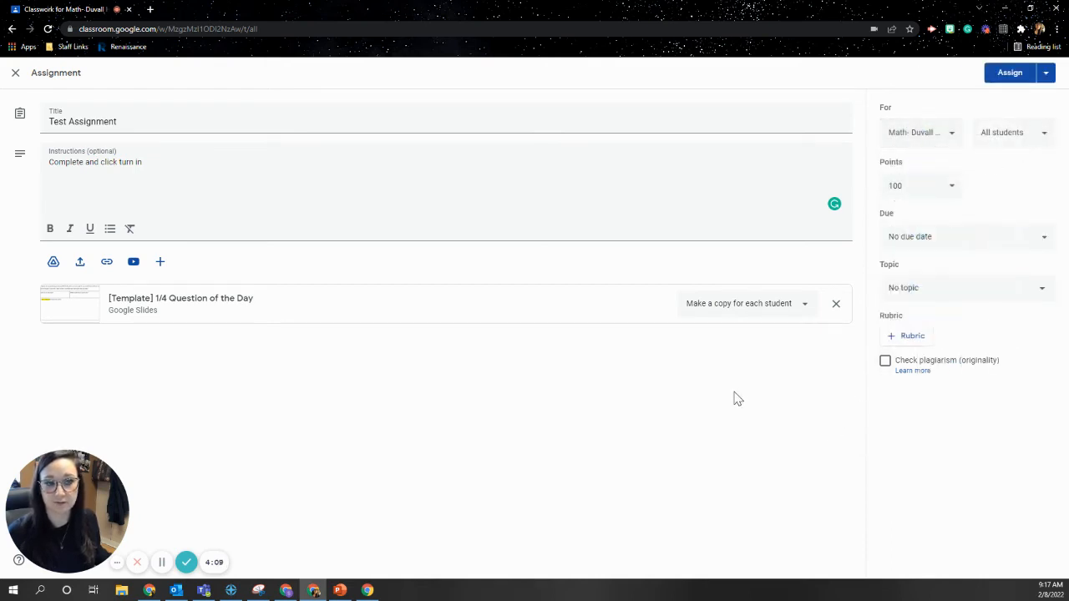
Set the assignment's points to 10.
left_click(937, 188)
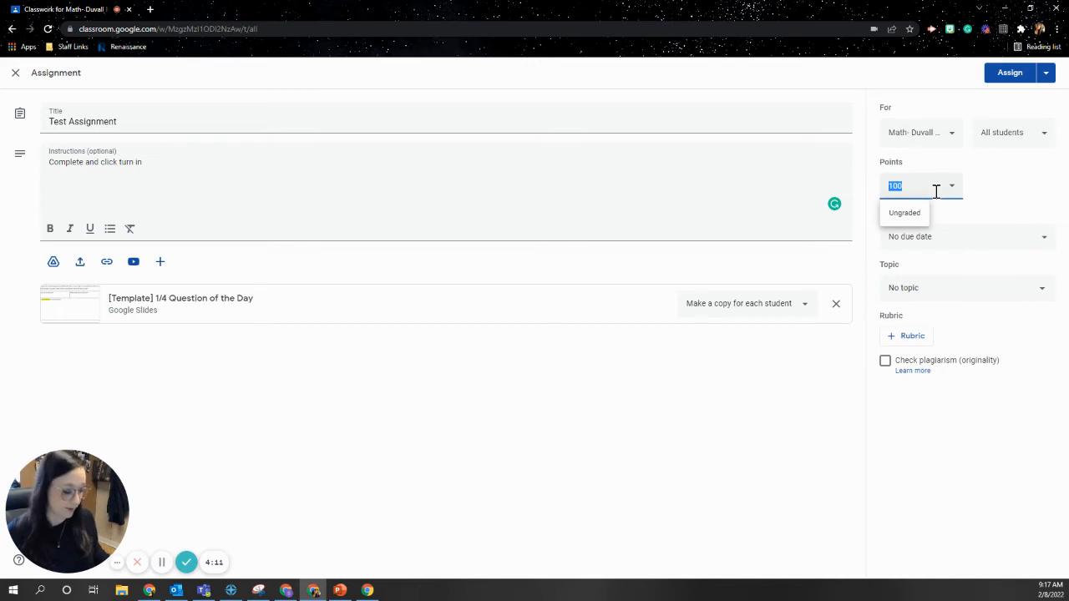
type("10")
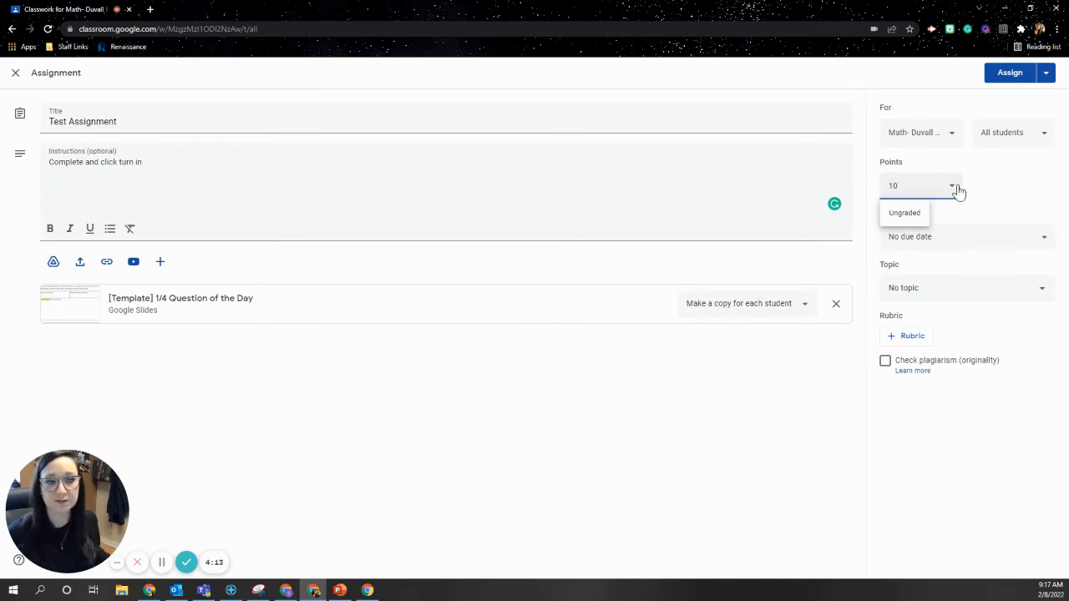
left_click(992, 187)
Set the assignment's due date to Thursday, Feb 10, 2022 and place it under the Test Subheading topic.
left_click(988, 241)
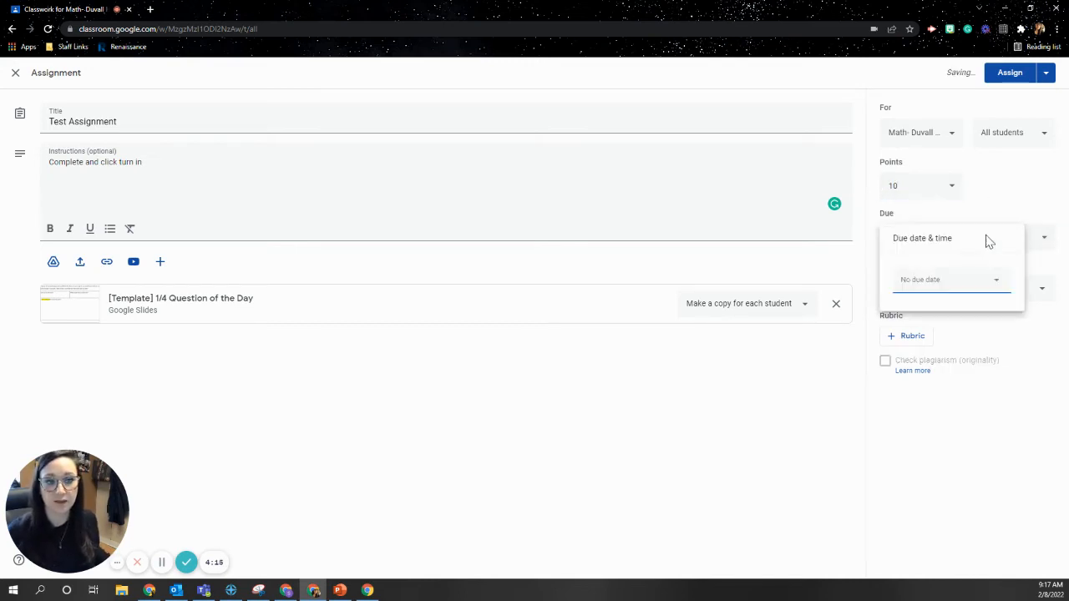
left_click(996, 288)
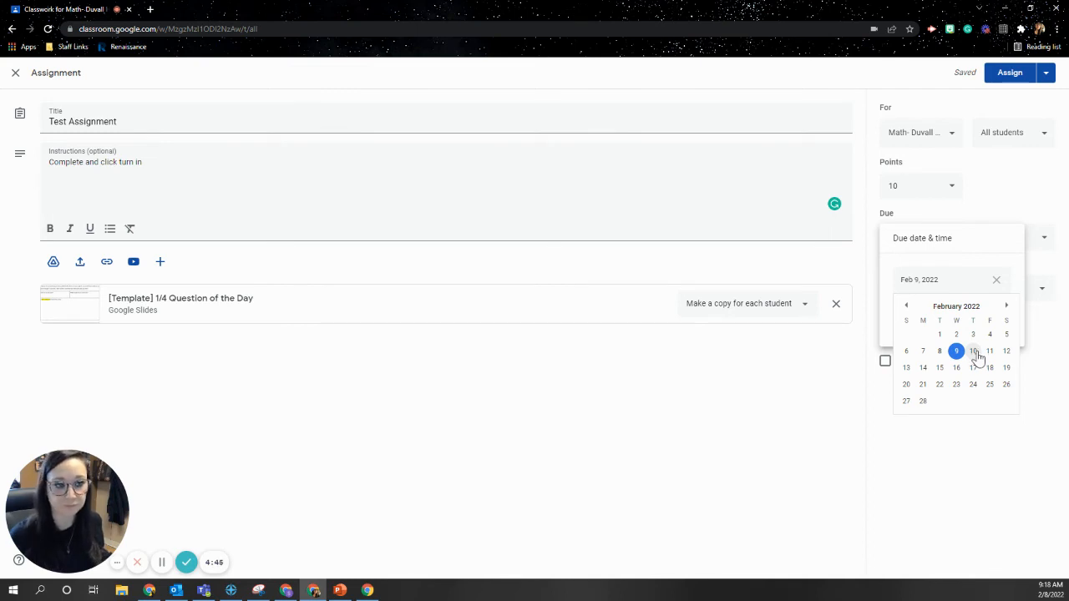
left_click(974, 351)
left_click(769, 401)
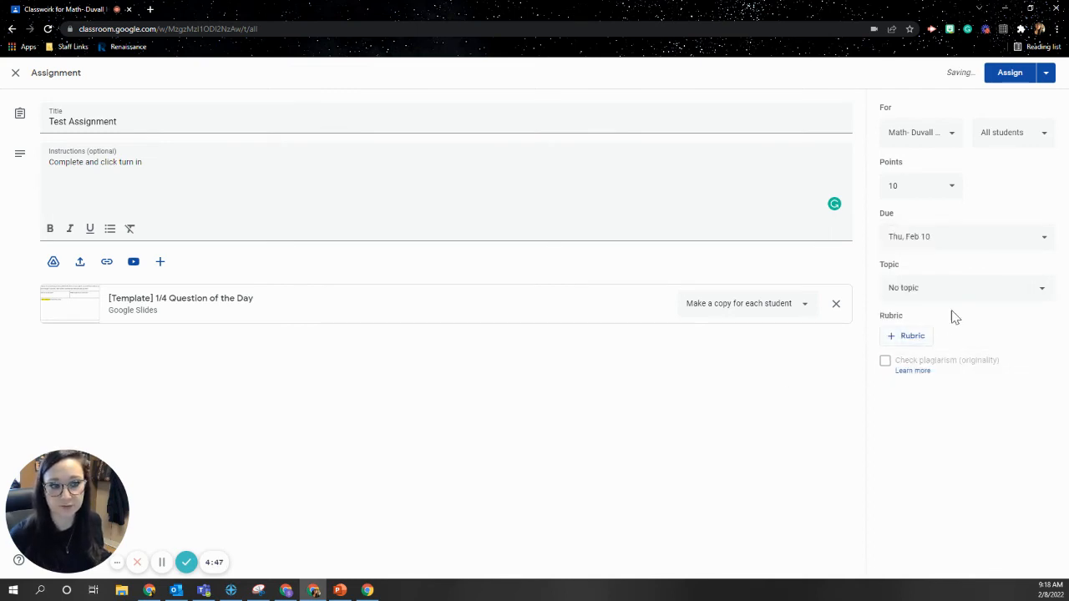
left_click(966, 297)
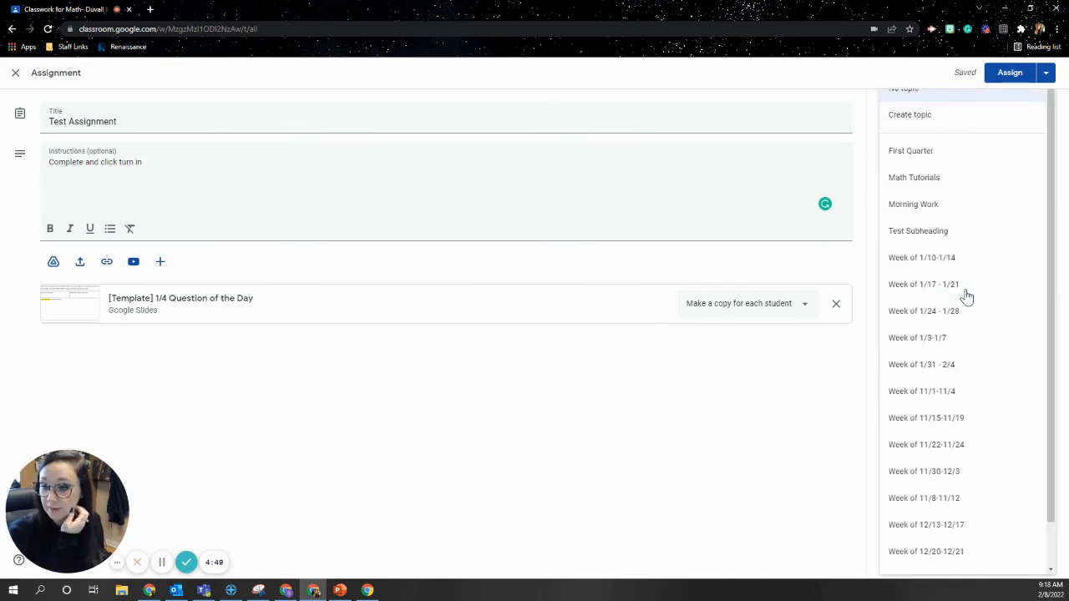
left_click(941, 239)
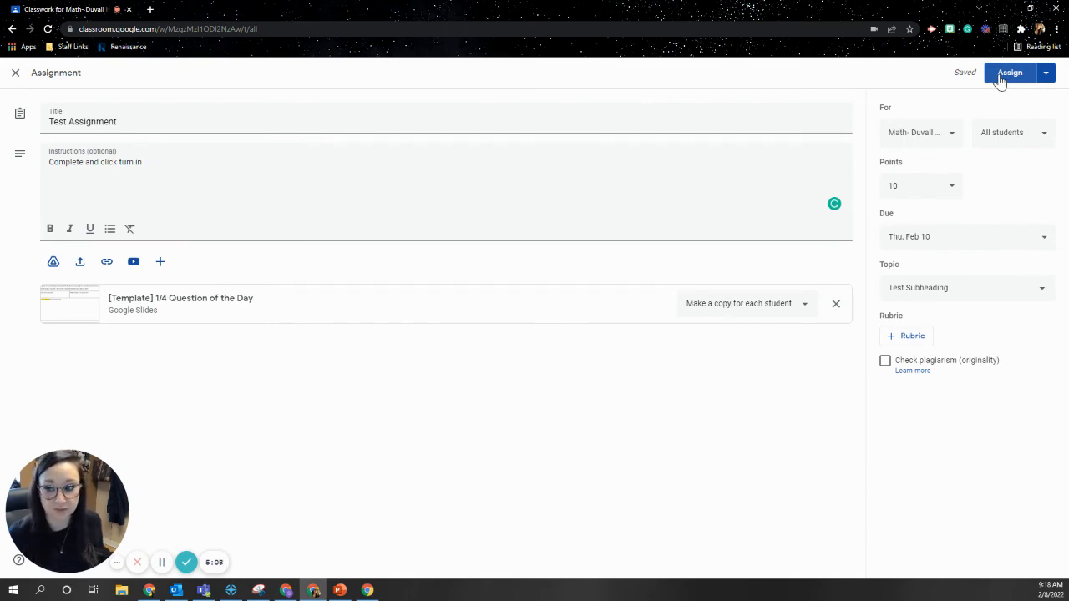
Schedule the assignment to post on Feb 9, 2022 at 8:35 AM and expand its classwork entry.
left_click(1046, 75)
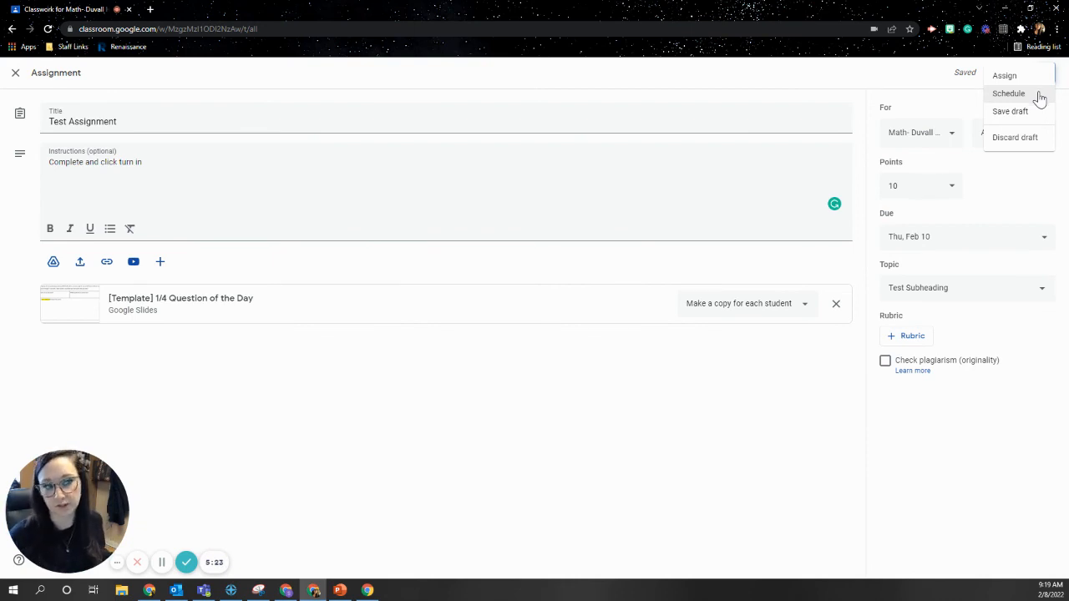
left_click(1028, 98)
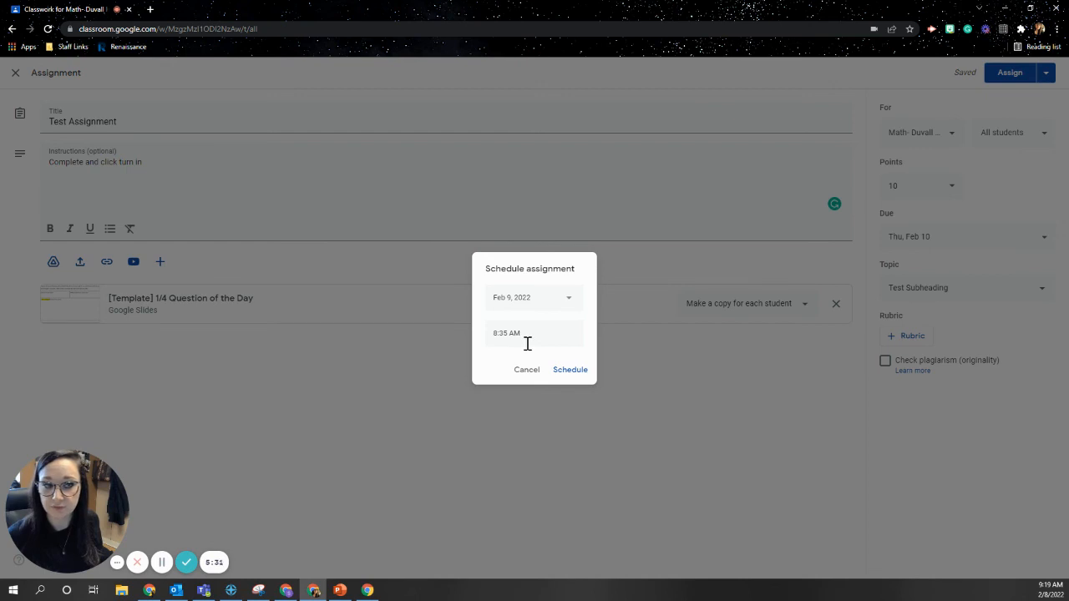
left_click(549, 307)
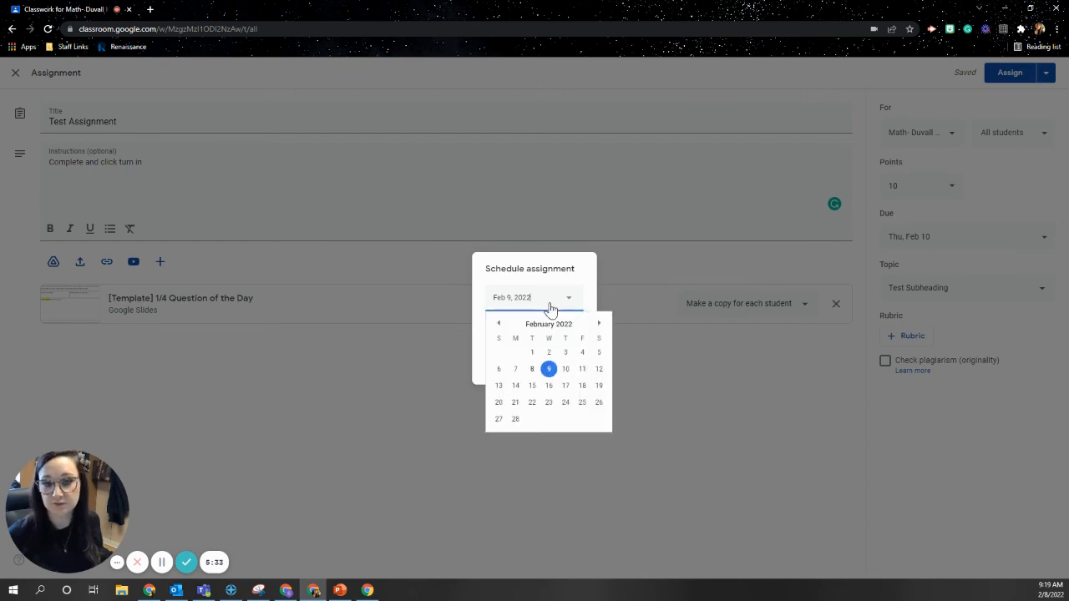
double_click(550, 305)
left_click(572, 302)
left_click(582, 281)
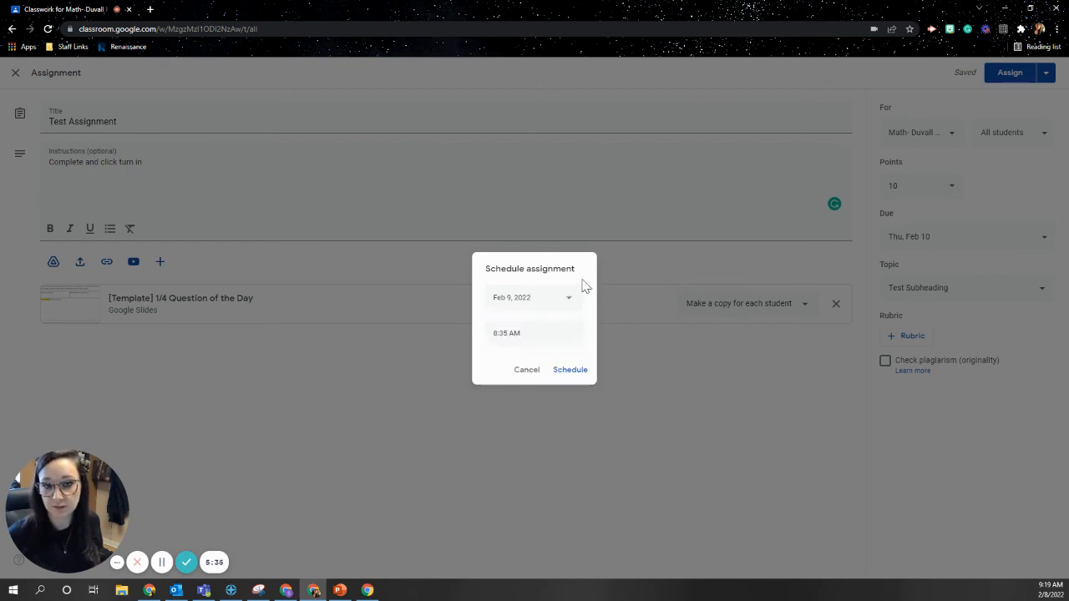
left_click(577, 372)
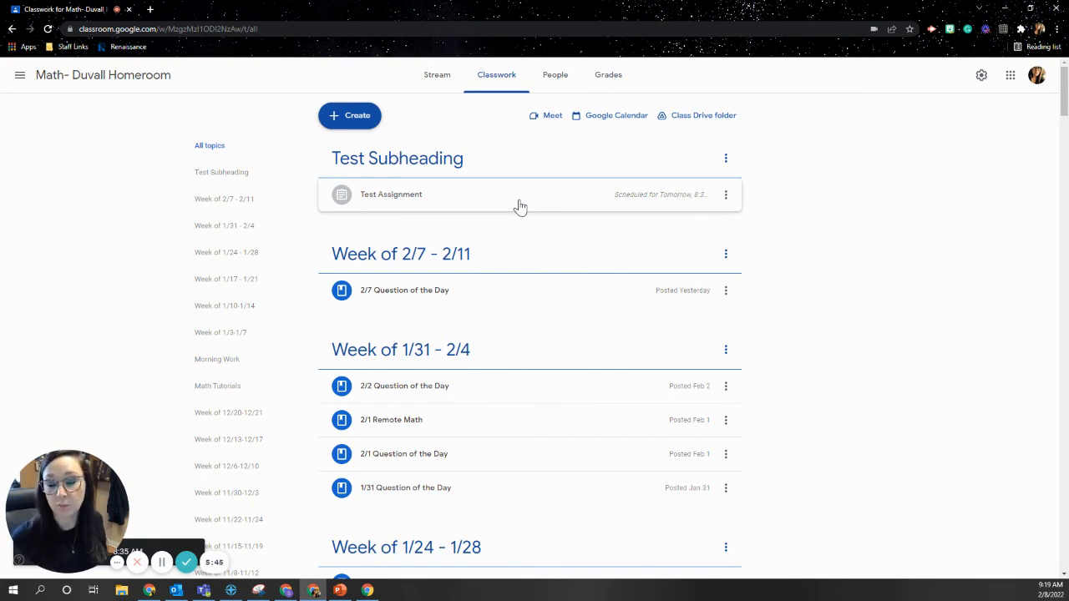
left_click(666, 207)
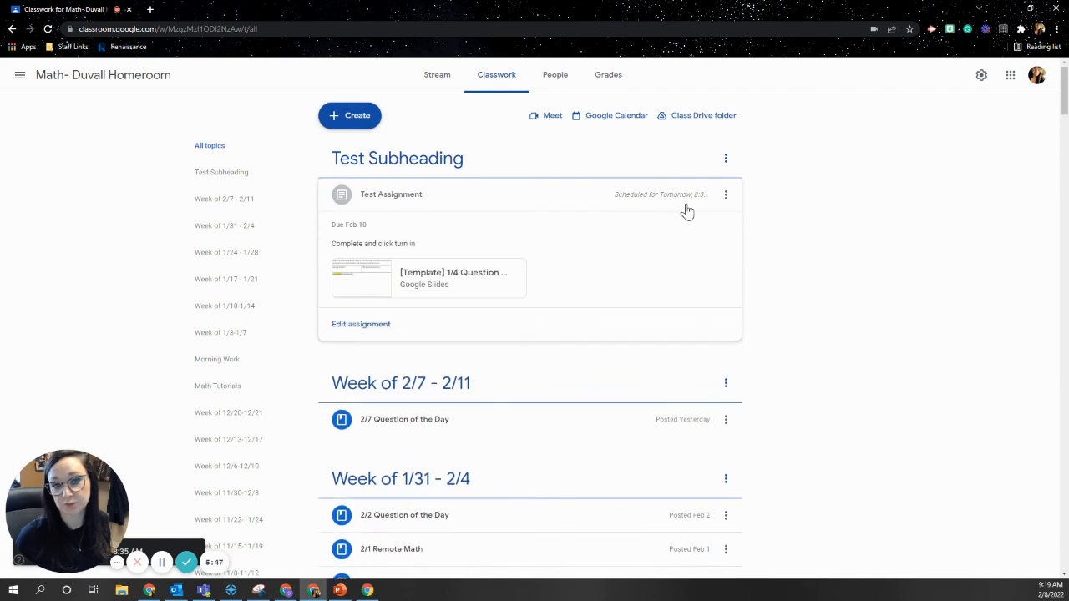